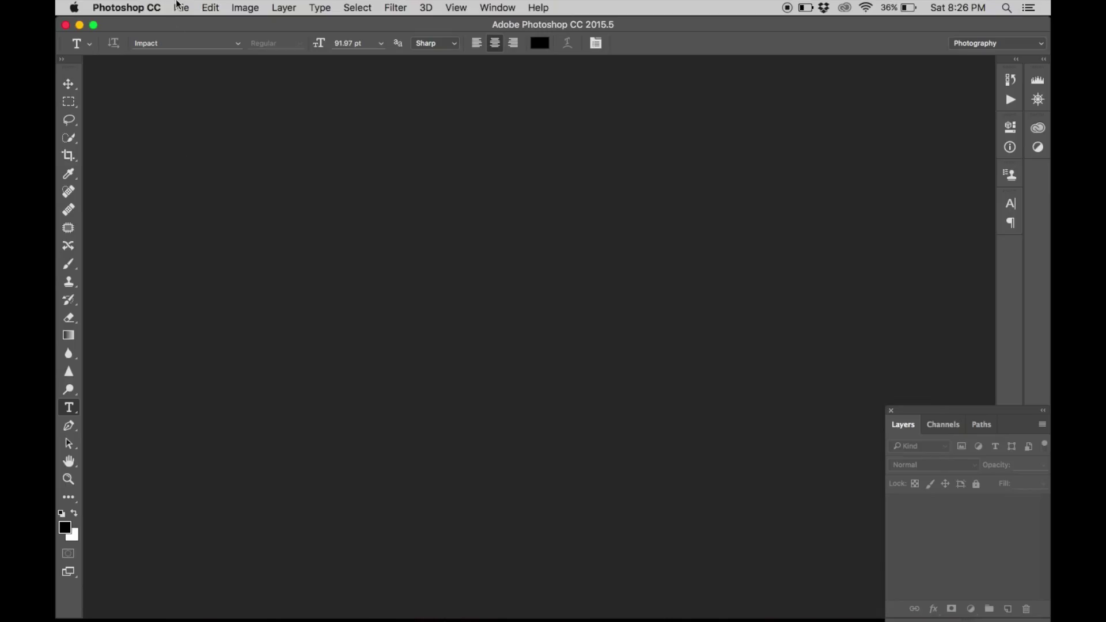
# Open Photoshop's File menu to get ready for a new document
pyautogui.click(180, 6)
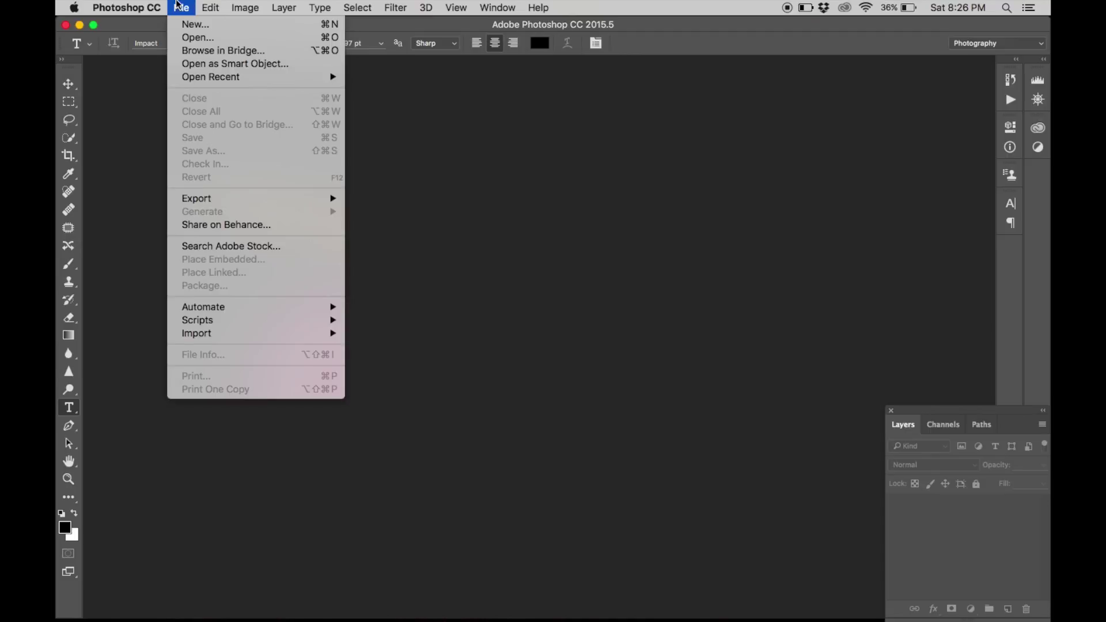
# Create a new white 2000 × 1300 pixel document at 300 pixels/inch
pyautogui.click(198, 24)
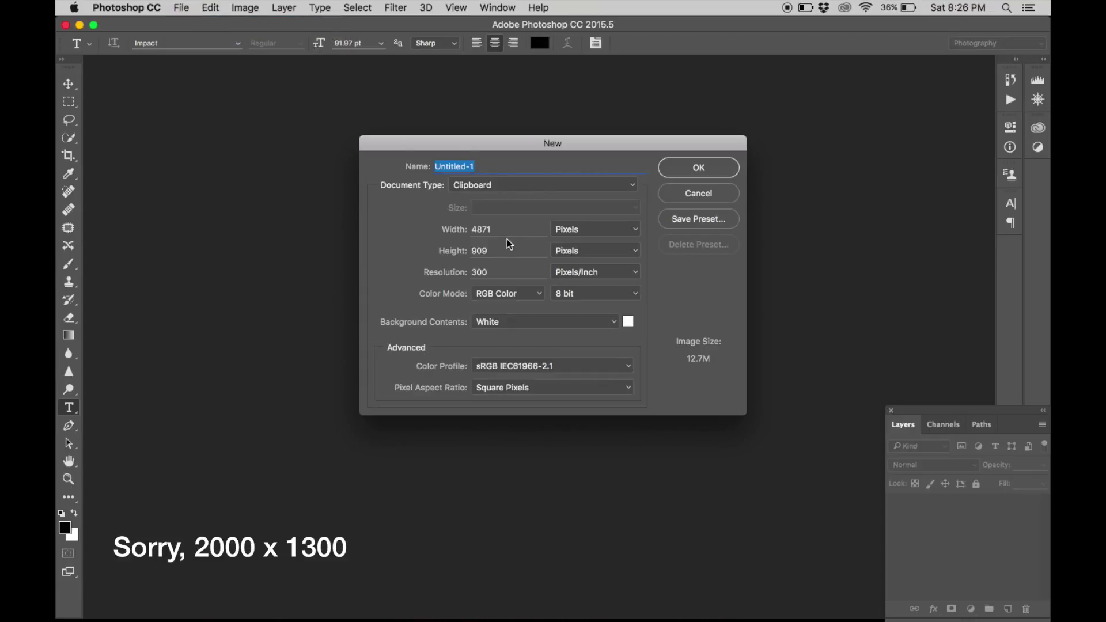
pyautogui.click(481, 231)
pyautogui.rightClick(481, 231)
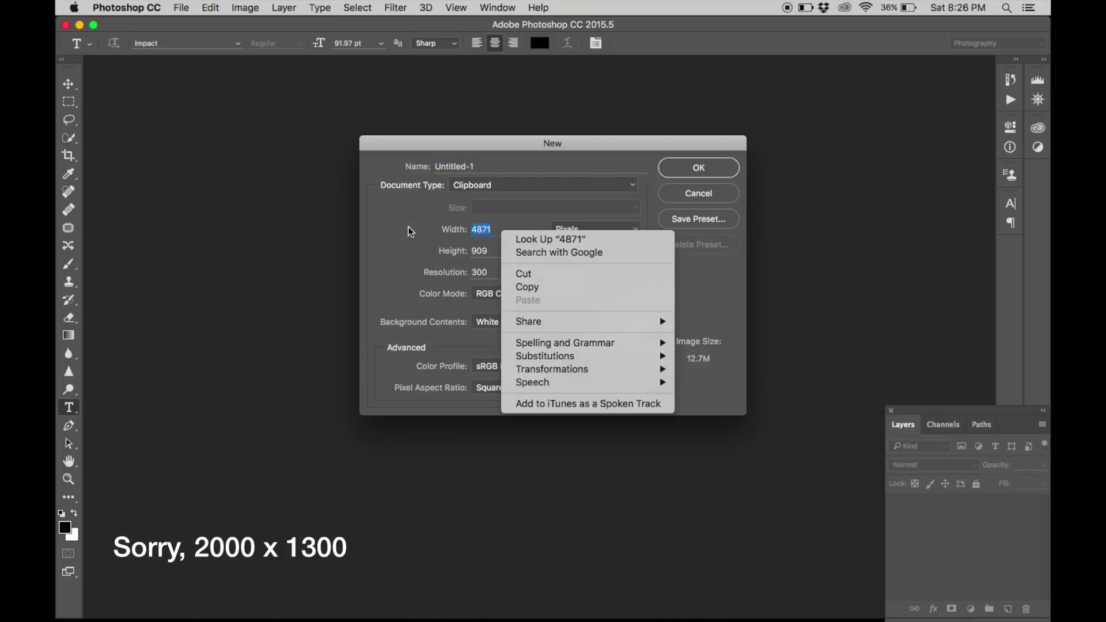
pyautogui.click(410, 230)
pyautogui.write('2000')
pyautogui.click(495, 249)
pyautogui.moveTo(495, 249); pyautogui.dragTo(471, 254)
pyautogui.write('1300')
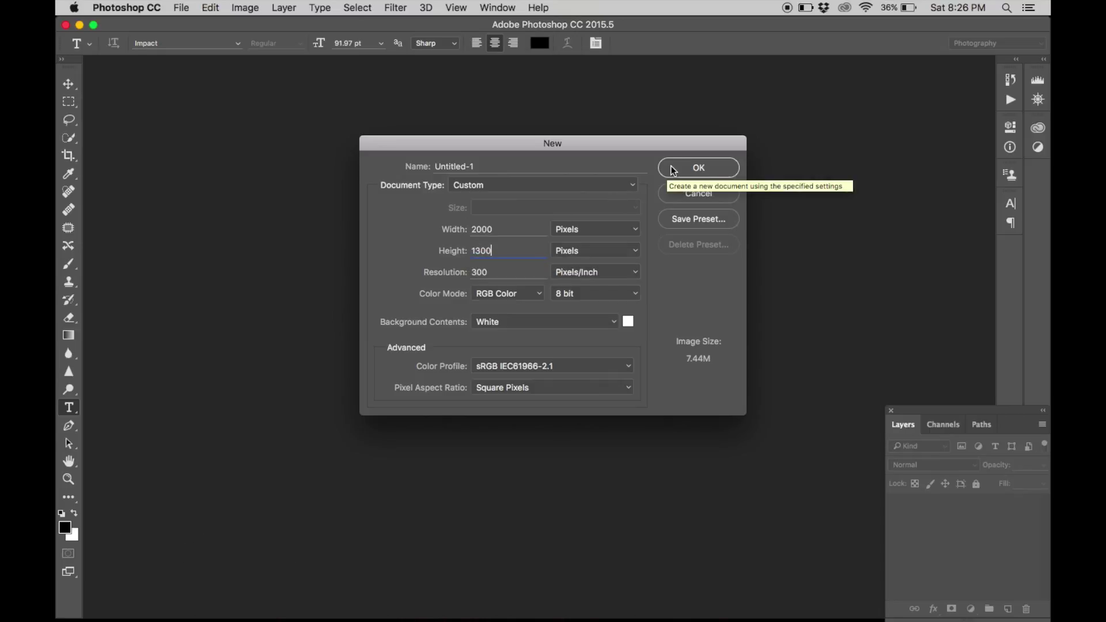
pyautogui.click(673, 169)
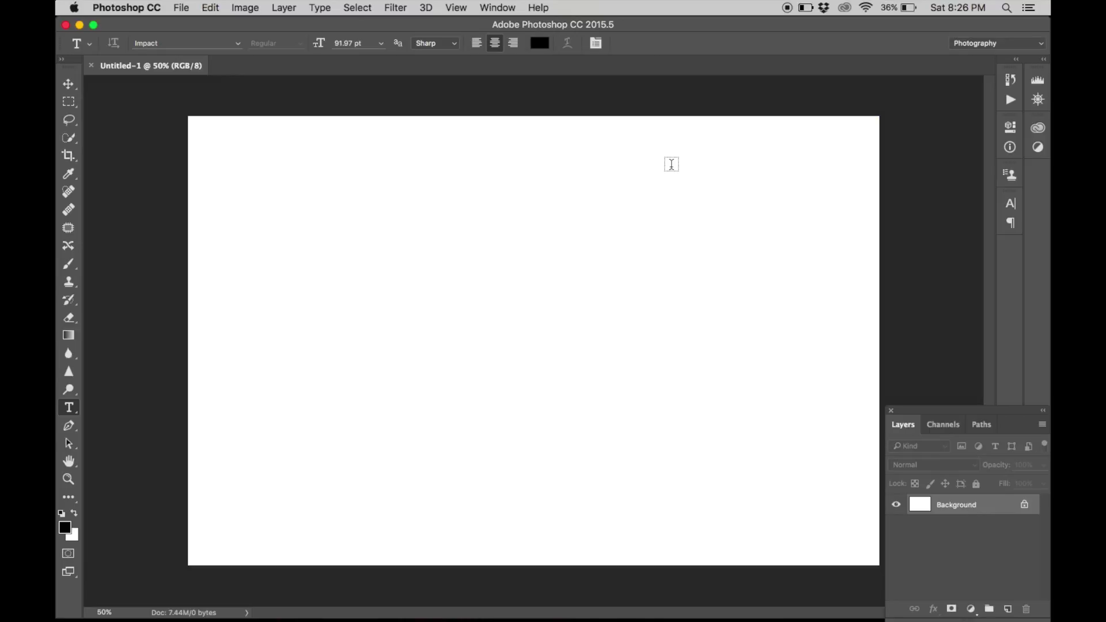
# Add Layer 1 above the Background and fill it with white
pyautogui.click(1010, 613)
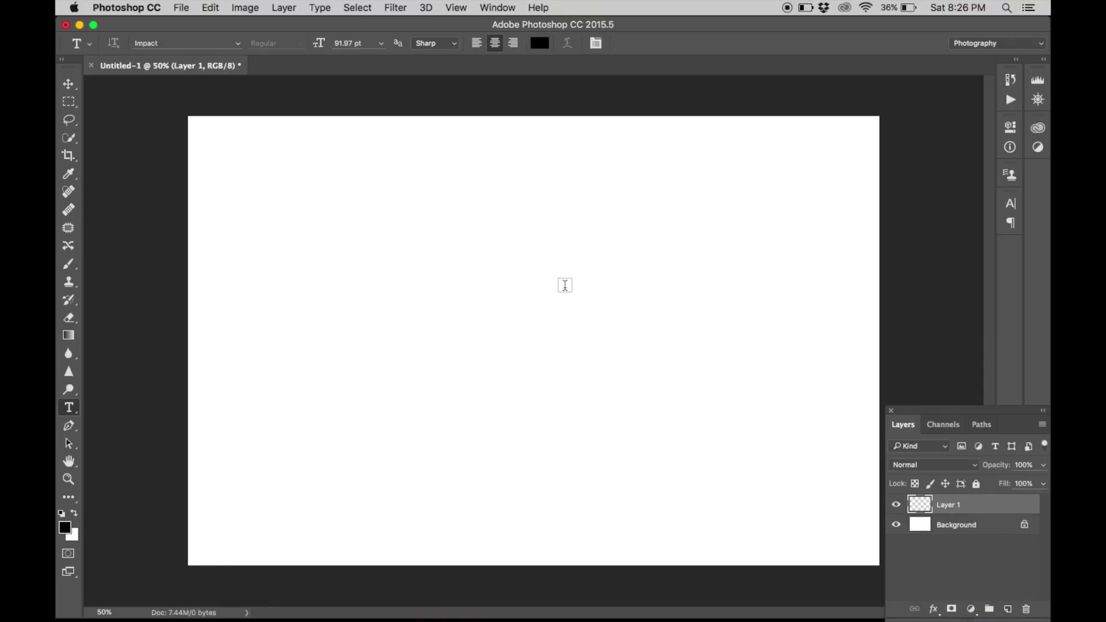
pyautogui.click(211, 7)
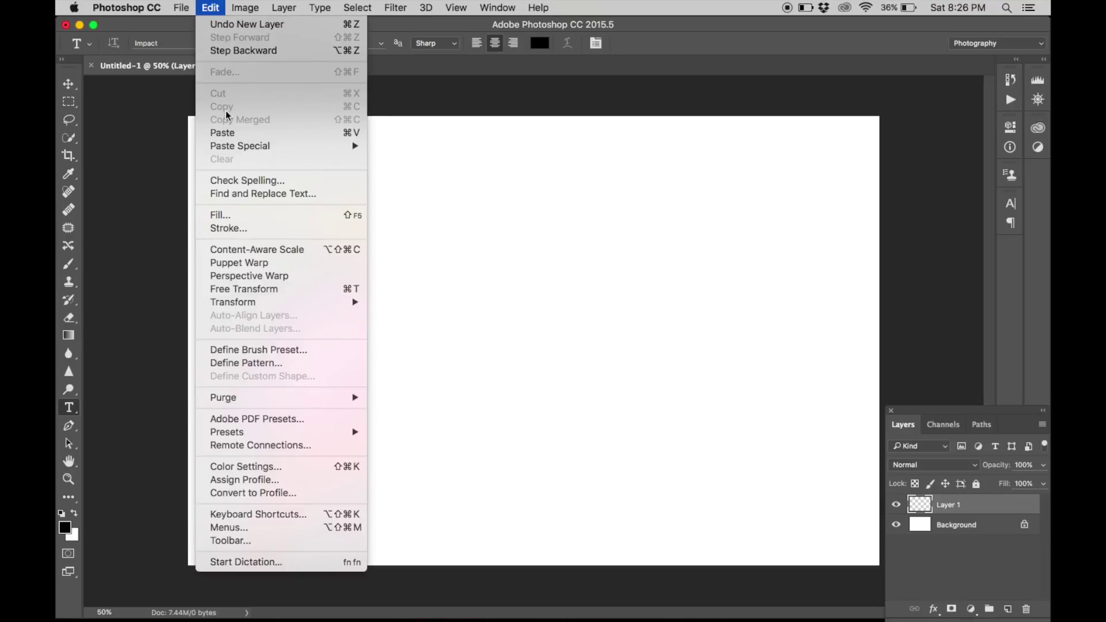
pyautogui.click(219, 215)
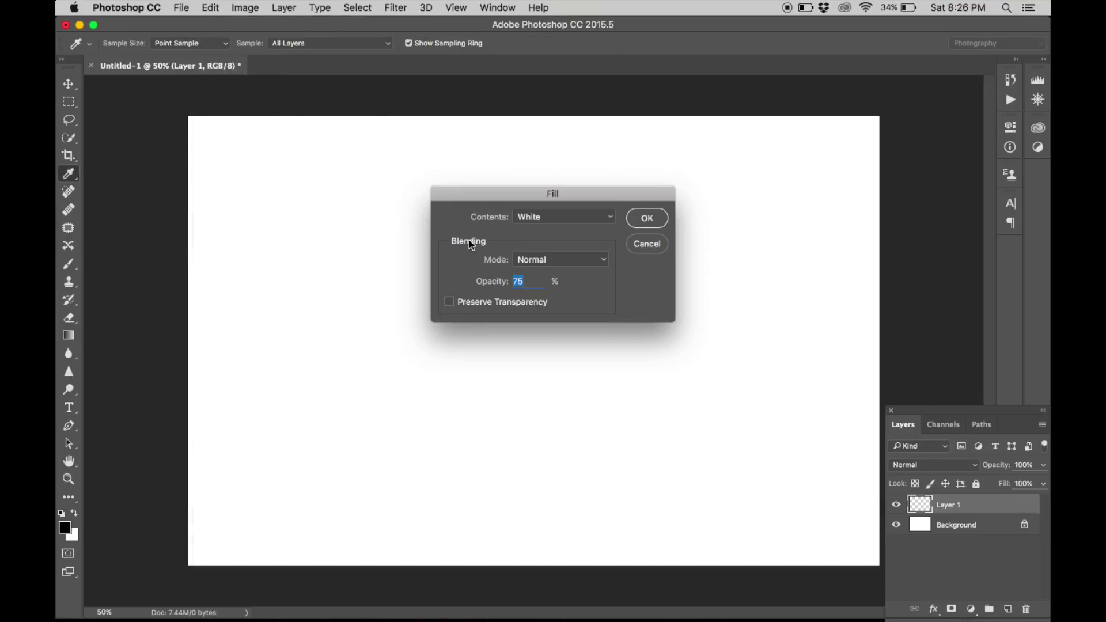
pyautogui.click(522, 280)
pyautogui.click(452, 304)
pyautogui.click(453, 305)
pyautogui.click(664, 222)
pyautogui.press('t')
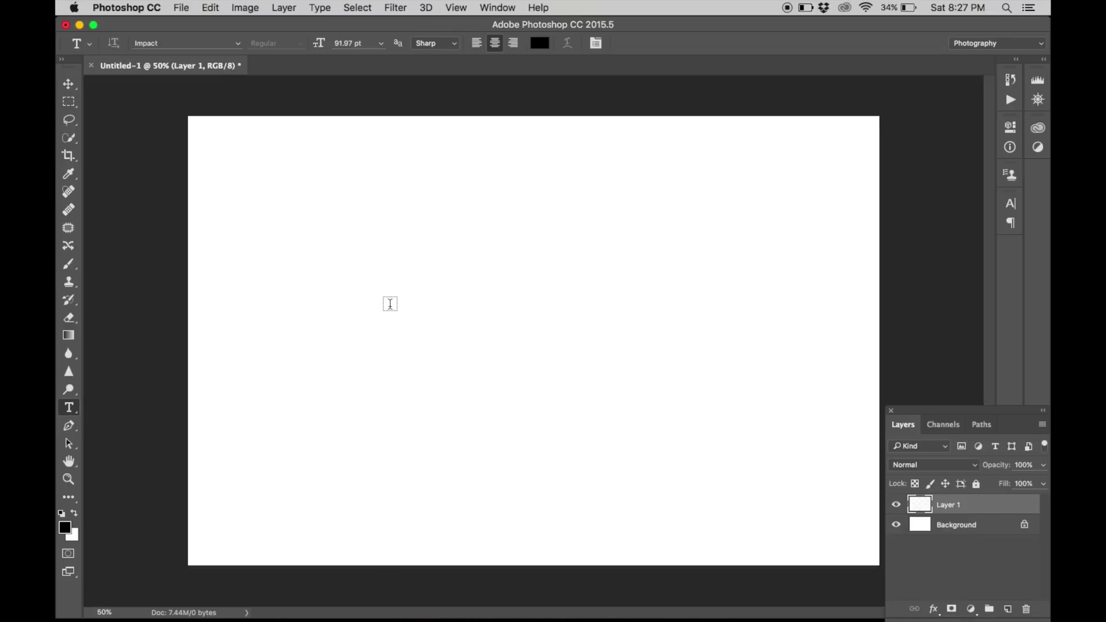
# Type the black Impact title 'layer cake' and move it to the canvas centre
pyautogui.click(390, 304)
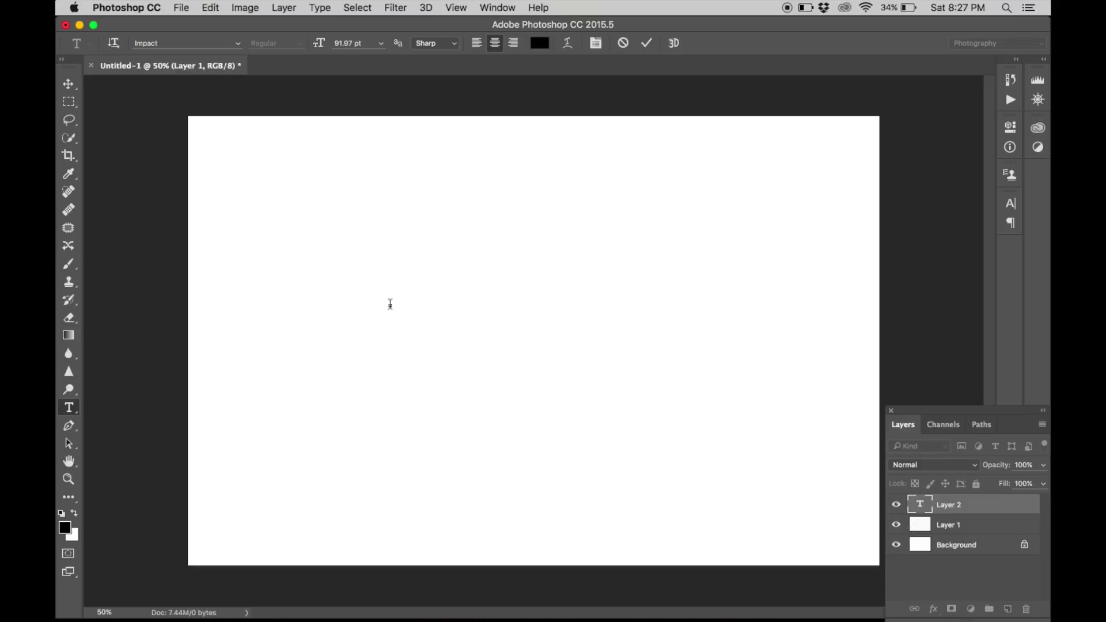
pyautogui.write('la')
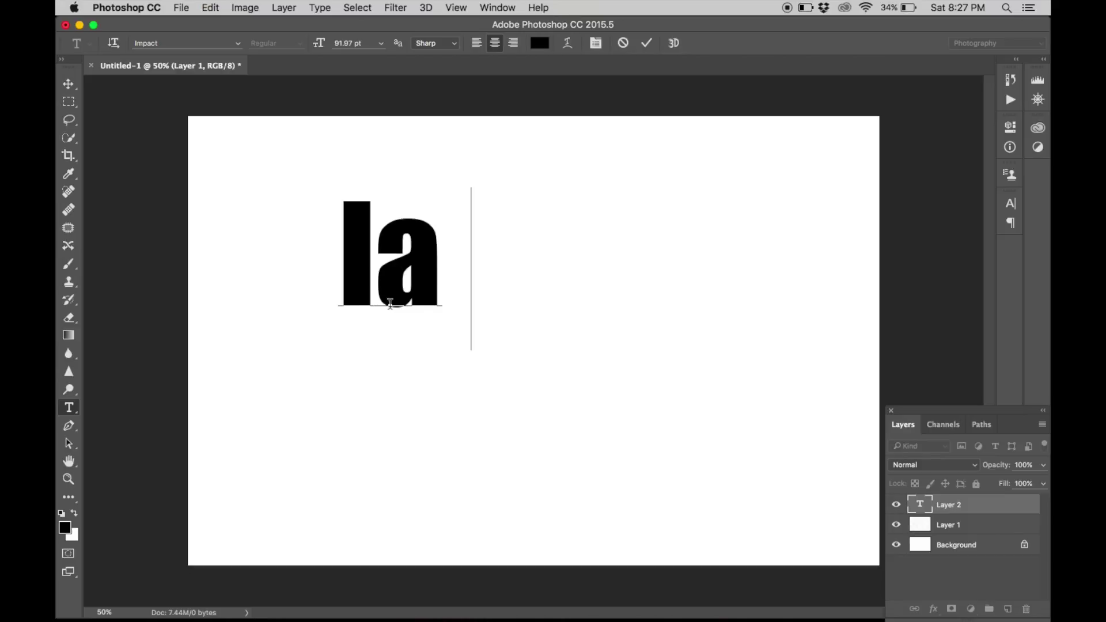
pyautogui.write('yer cak')
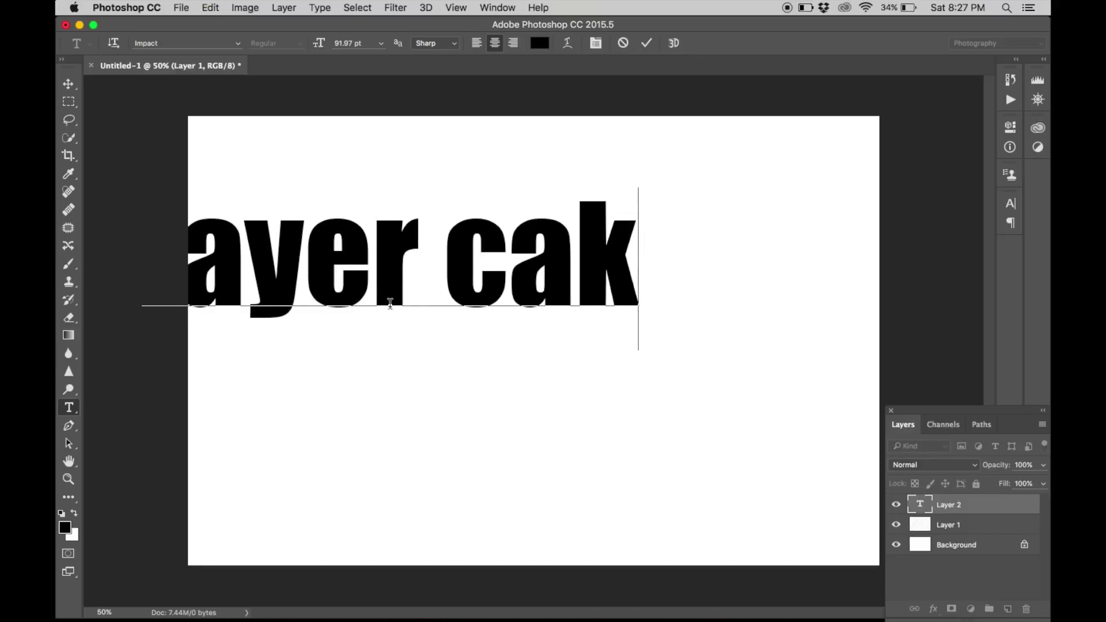
pyautogui.write('e')
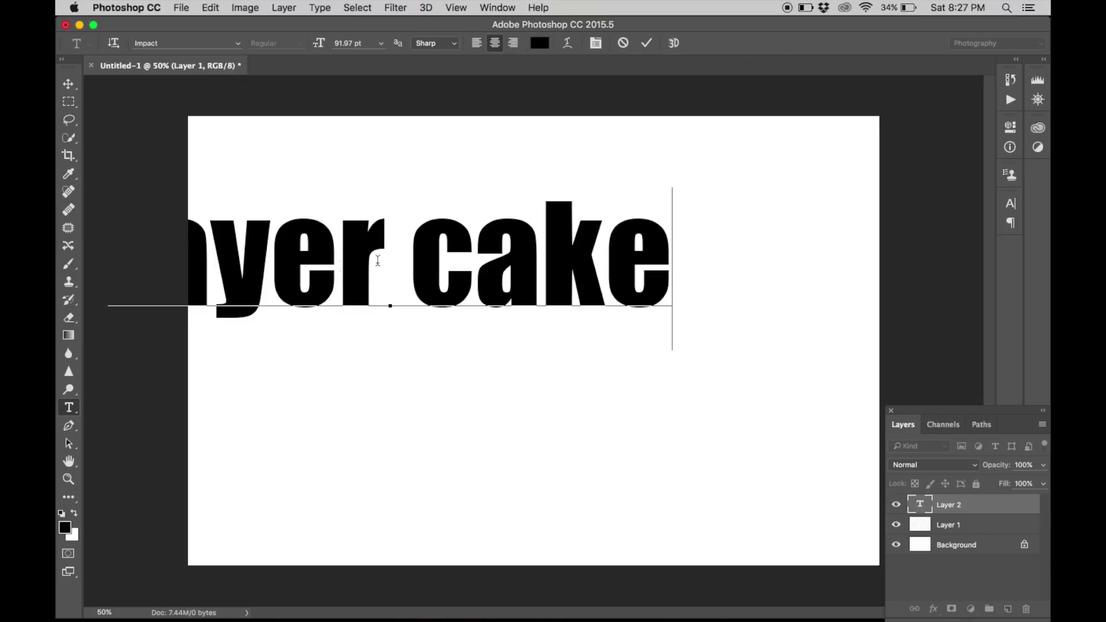
pyautogui.click(69, 84)
pyautogui.moveTo(282, 259); pyautogui.dragTo(419, 336)
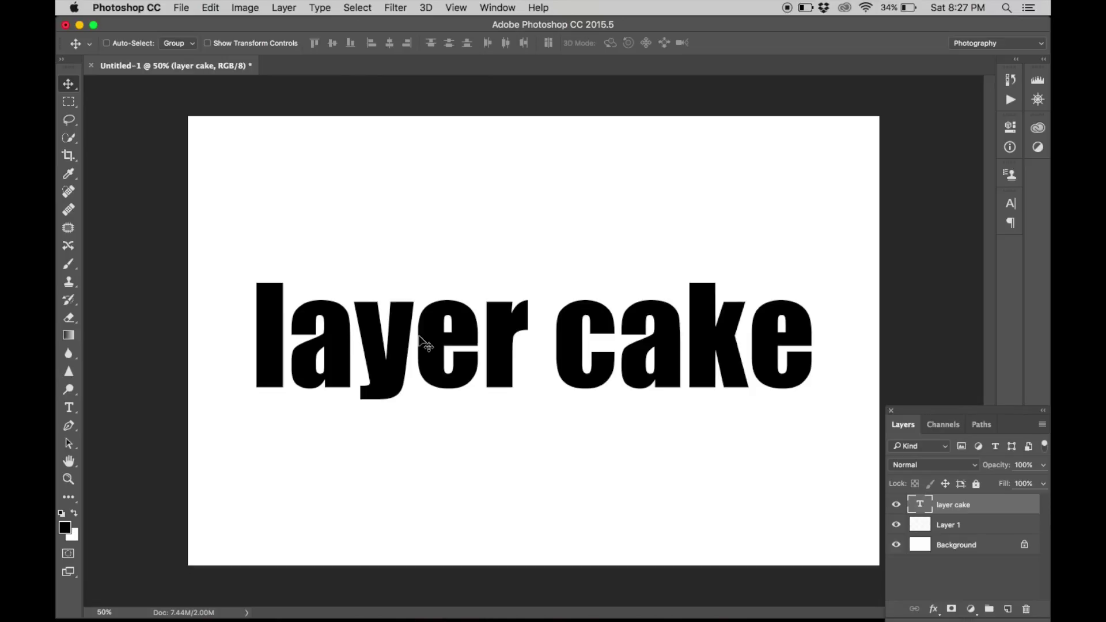
# Hide the Background and give the 'layer cake' text 0% fill opacity with Shallow knockout
pyautogui.click(897, 546)
pyautogui.rightClick(921, 507)
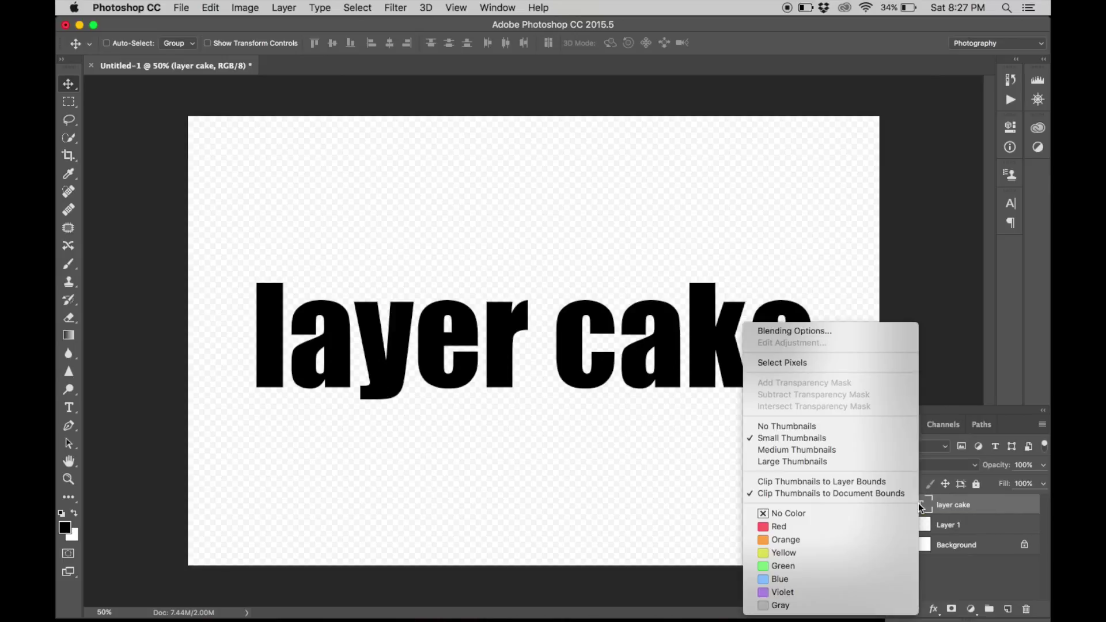
pyautogui.click(836, 333)
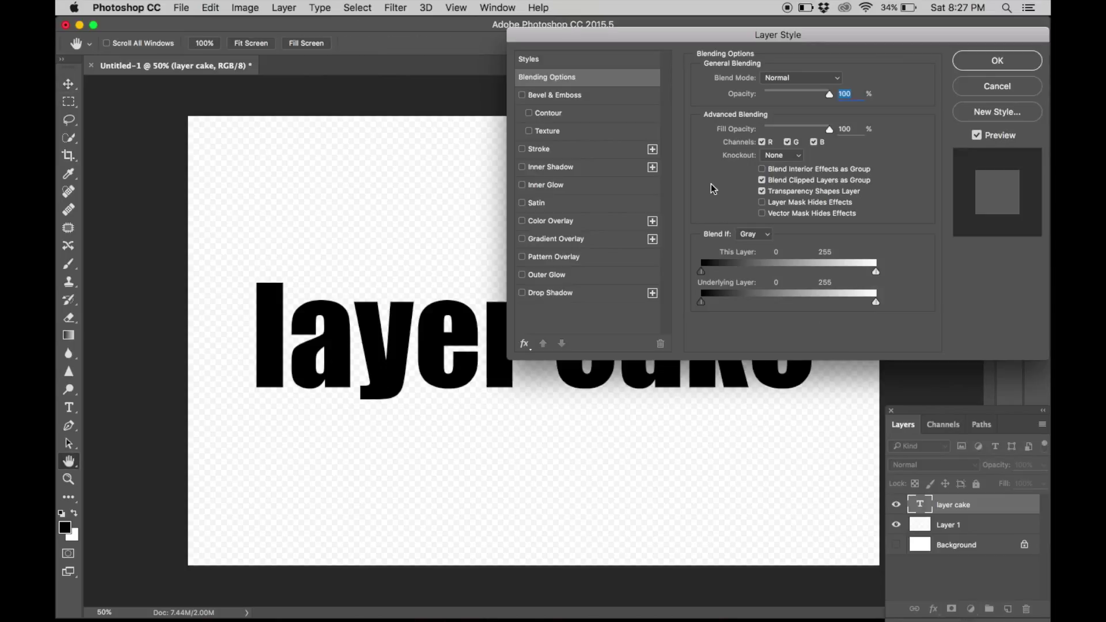
pyautogui.click(822, 131)
pyautogui.moveTo(822, 131); pyautogui.dragTo(760, 129)
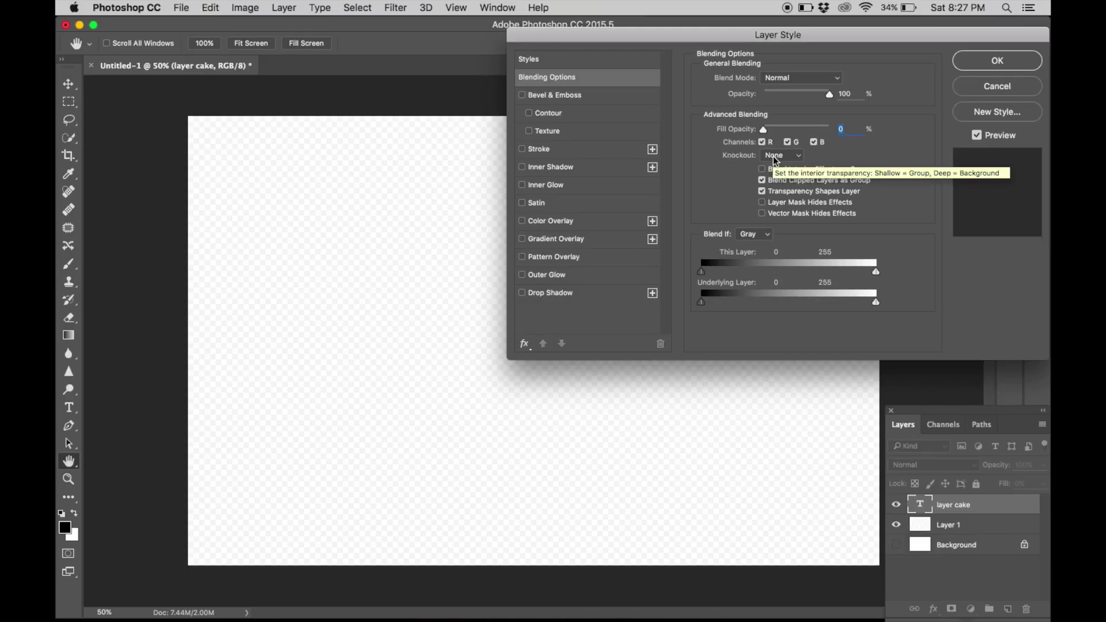
pyautogui.click(776, 157)
pyautogui.click(774, 171)
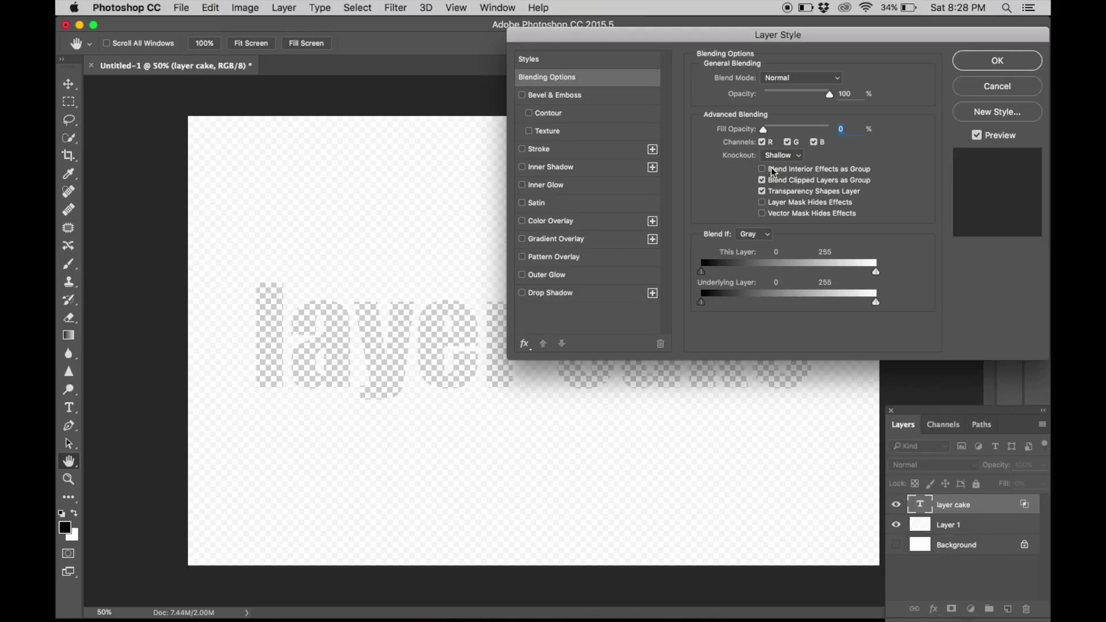
pyautogui.click(972, 64)
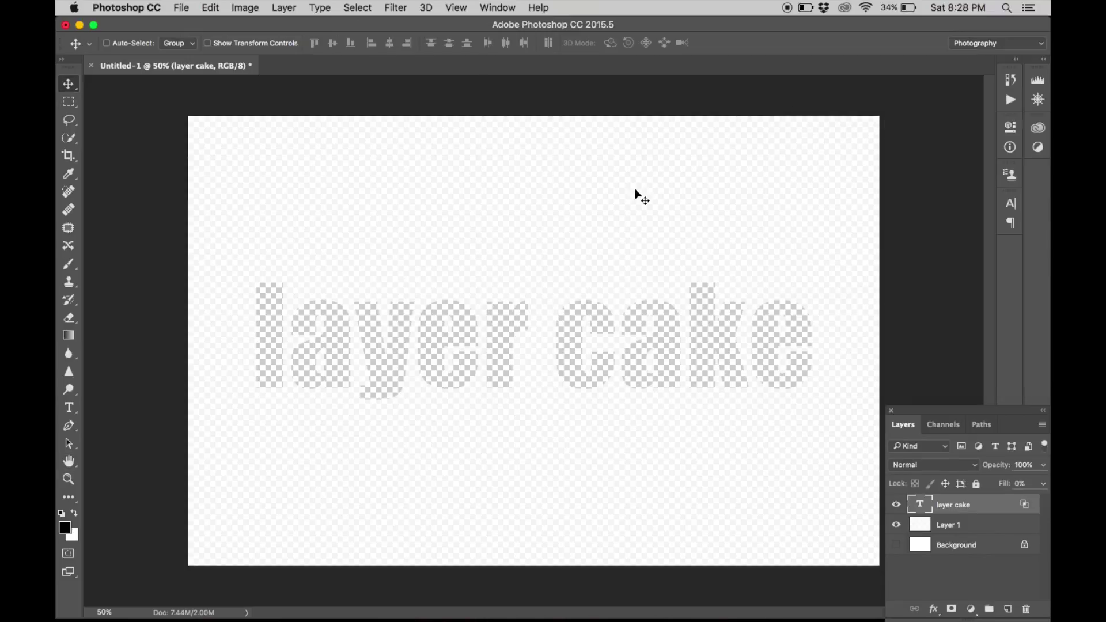
# Free-transform Layer 1 inward from top, left, bottom and right into a band around the text
pyautogui.click(921, 523)
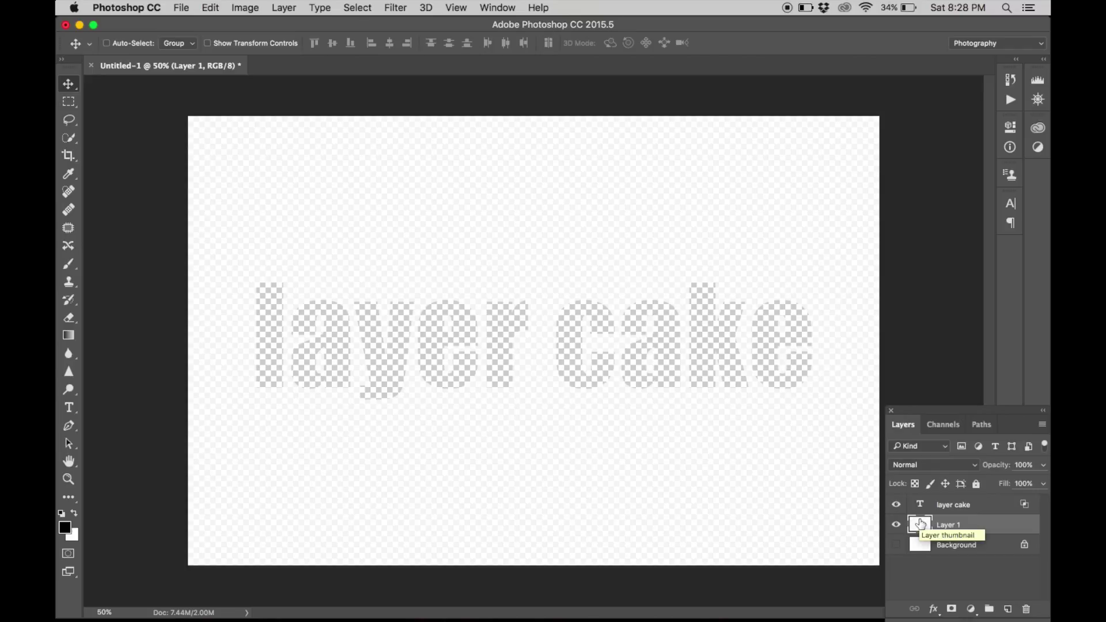
pyautogui.press('super+t')
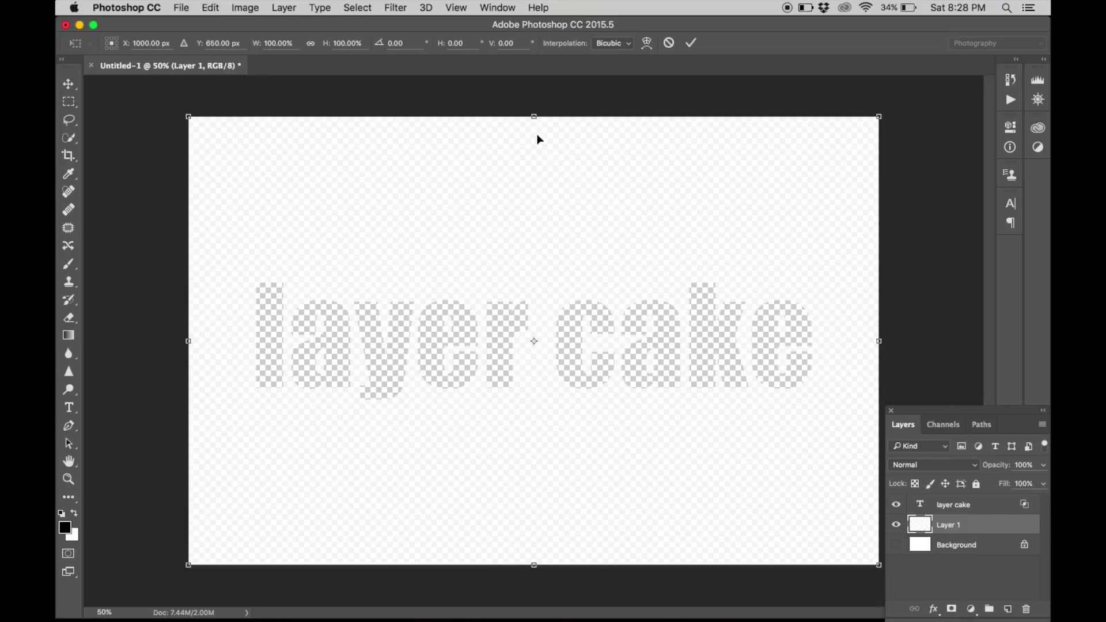
pyautogui.click(534, 117)
pyautogui.moveTo(536, 118); pyautogui.dragTo(538, 269)
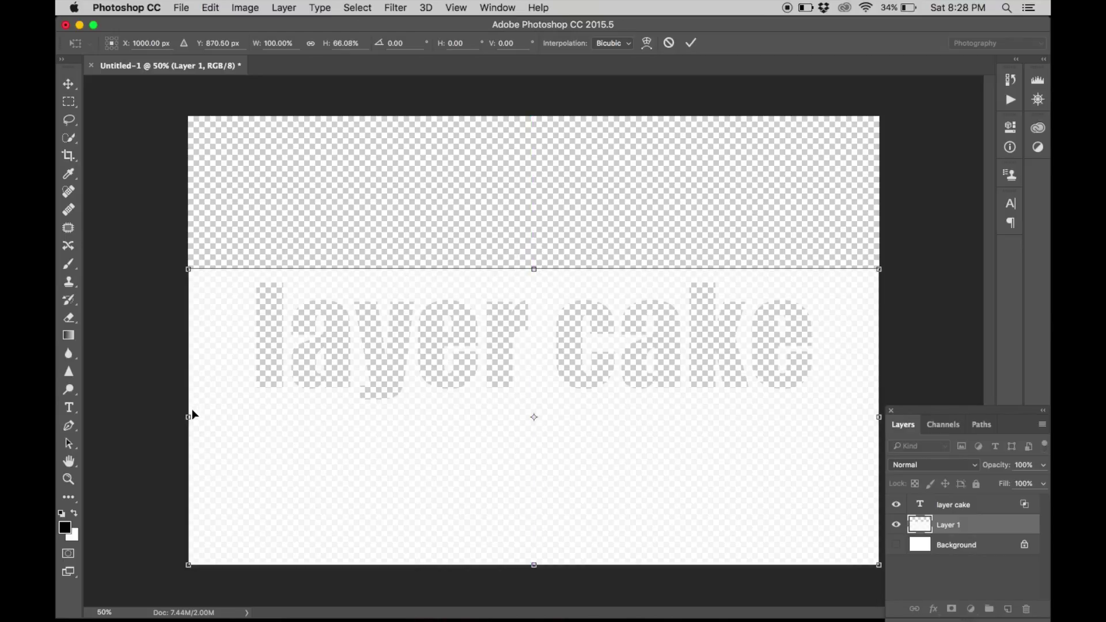
pyautogui.moveTo(189, 415); pyautogui.dragTo(234, 410)
pyautogui.moveTo(557, 564); pyautogui.dragTo(563, 413)
pyautogui.moveTo(879, 341); pyautogui.dragTo(827, 344)
pyautogui.press('Return')
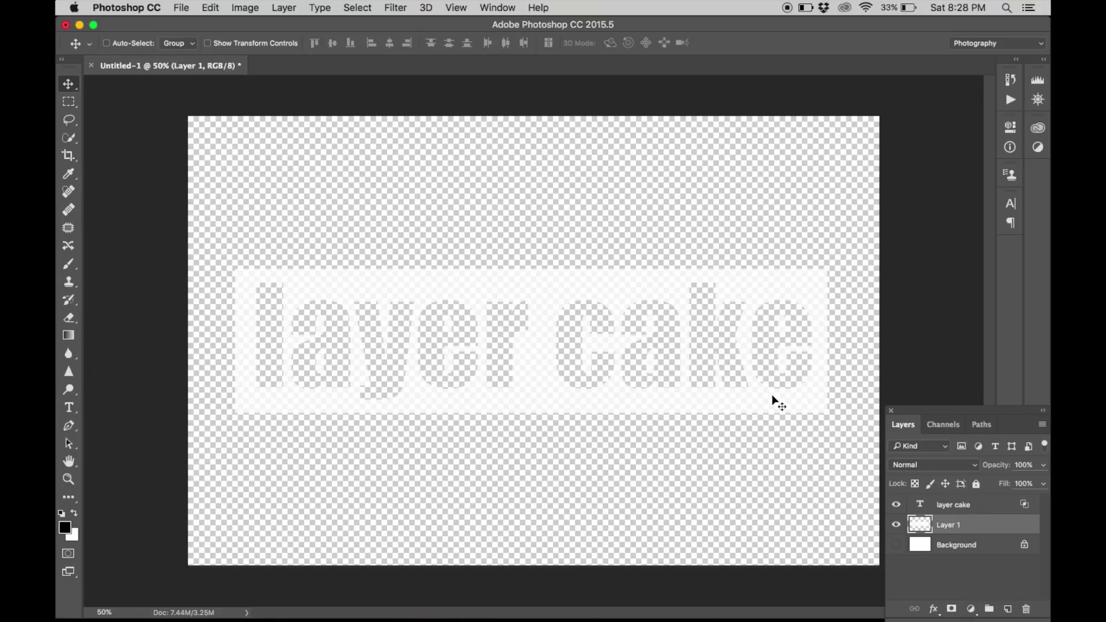
# Save a flattened copy as 'title card.psd' in Documents without layers, then switch to Finder
pyautogui.press('super+shift+s')
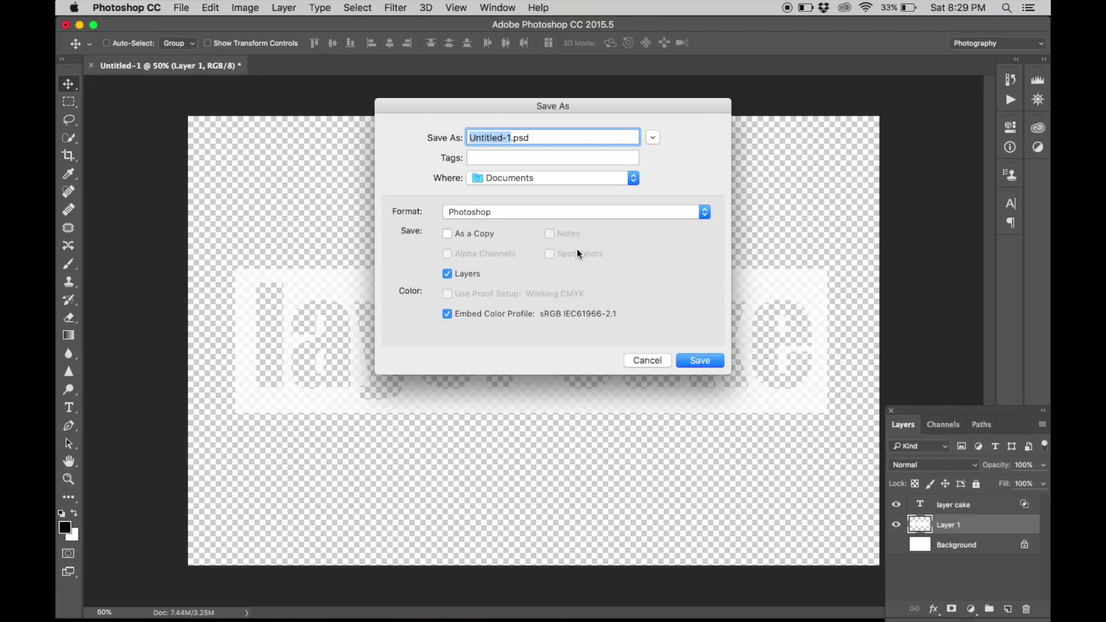
pyautogui.write('ttit')
pyautogui.write('le card')
pyautogui.press('BackSpace')
pyautogui.click(448, 275)
pyautogui.click(695, 363)
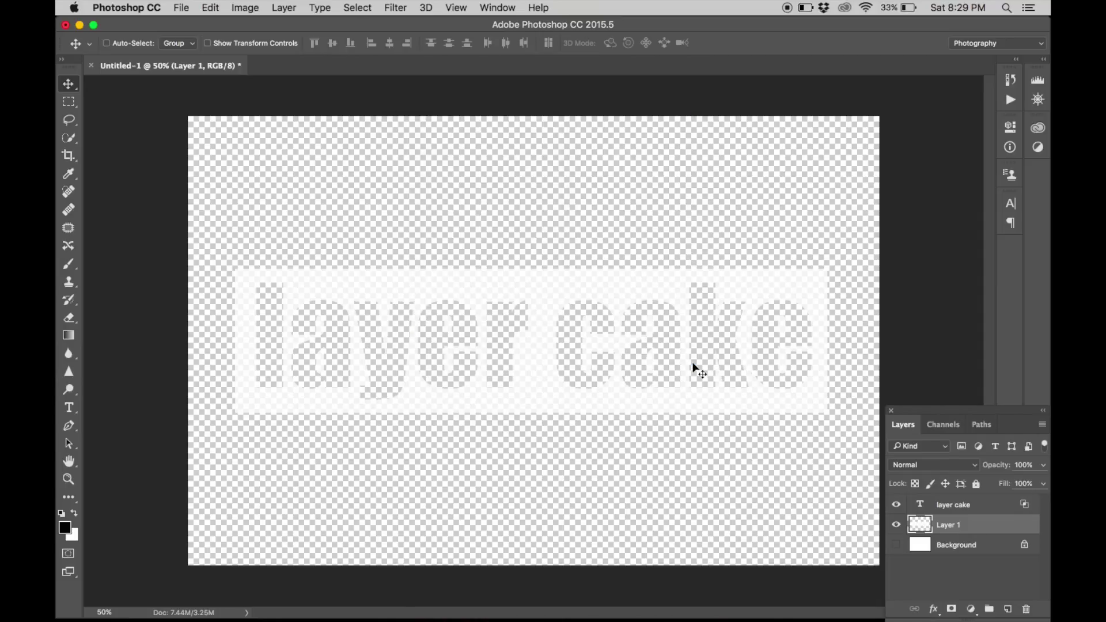
pyautogui.hotkey('ctrl', 'Right')
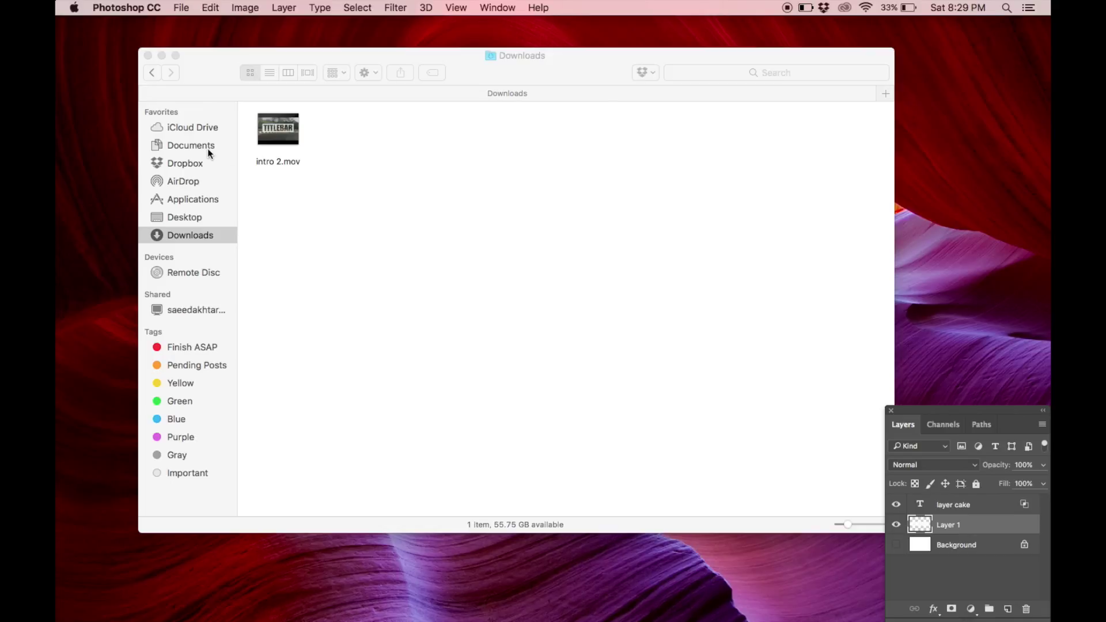
# Find title card.psd in Documents and preview it with Quick Look
pyautogui.click(207, 148)
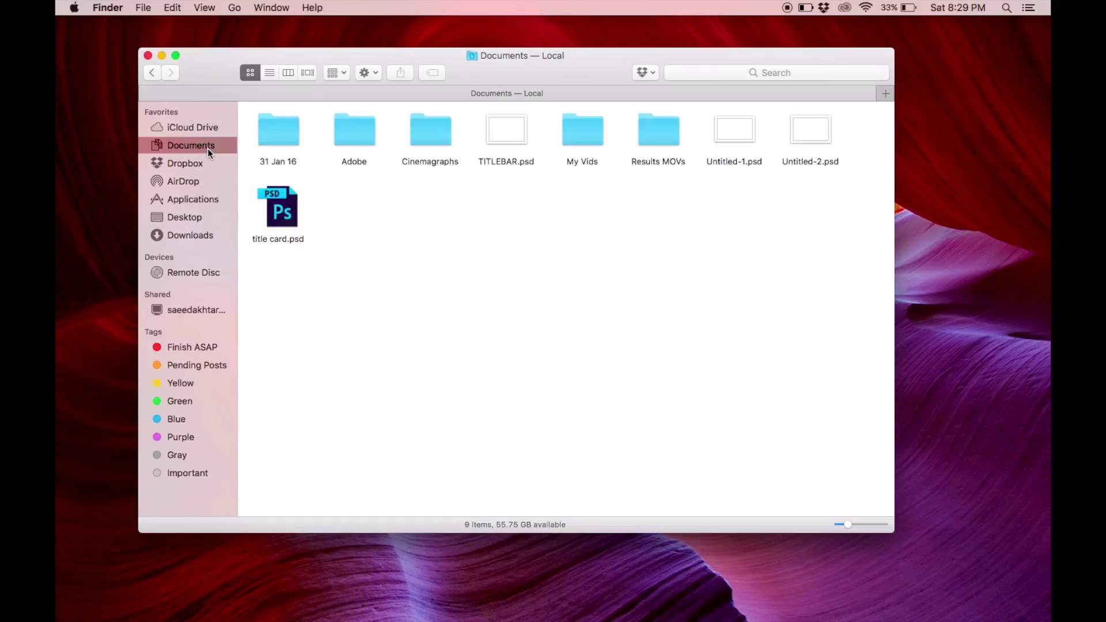
pyautogui.click(293, 211)
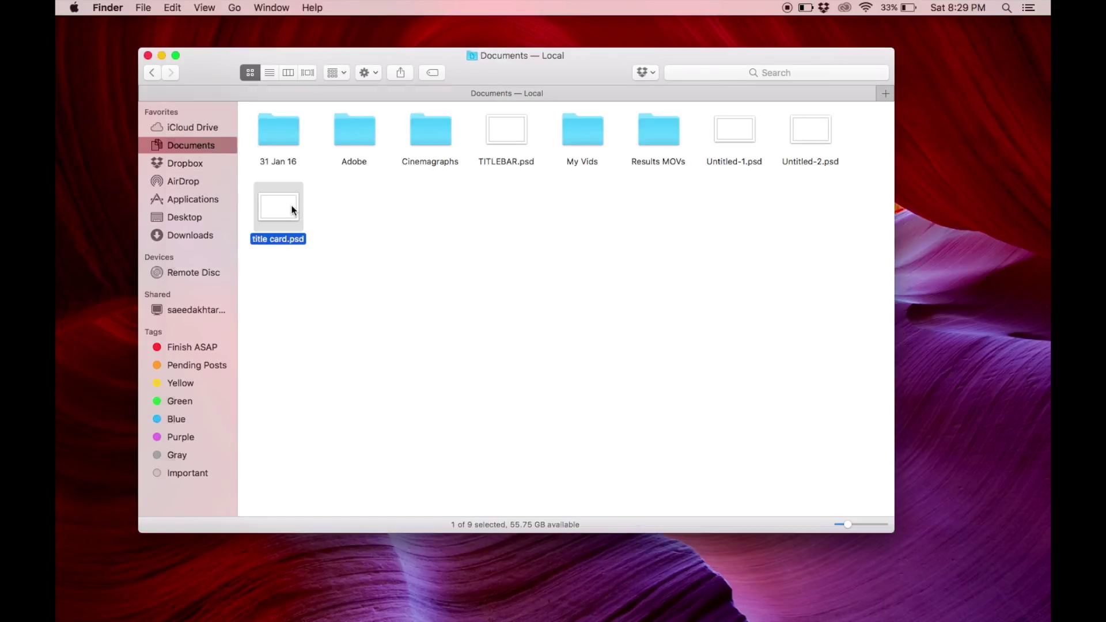
pyautogui.press('space')
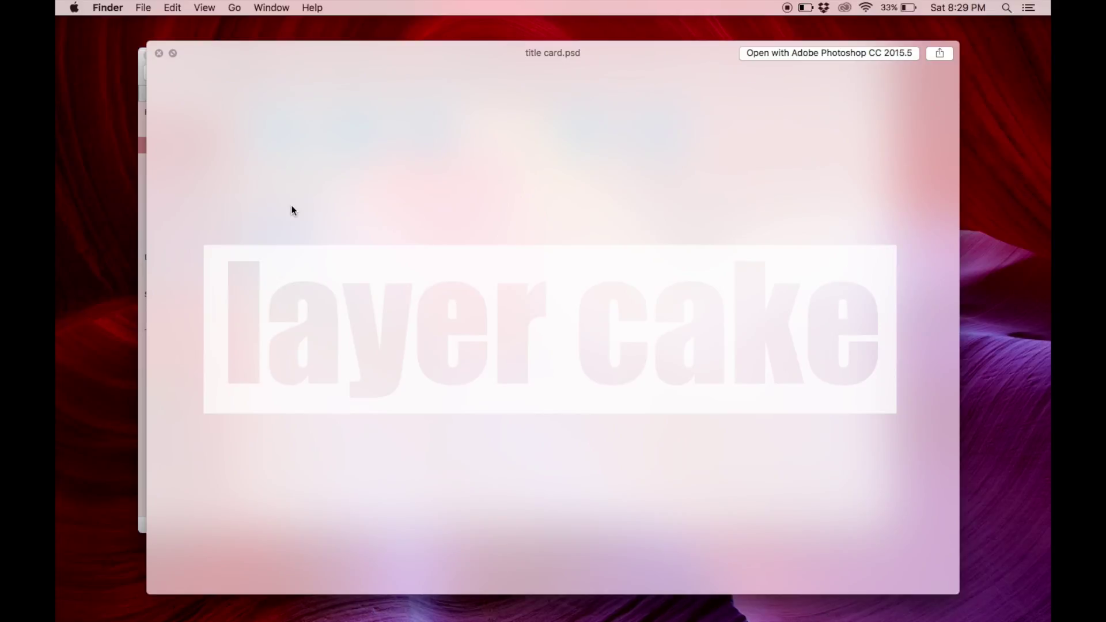
pyautogui.press('space')
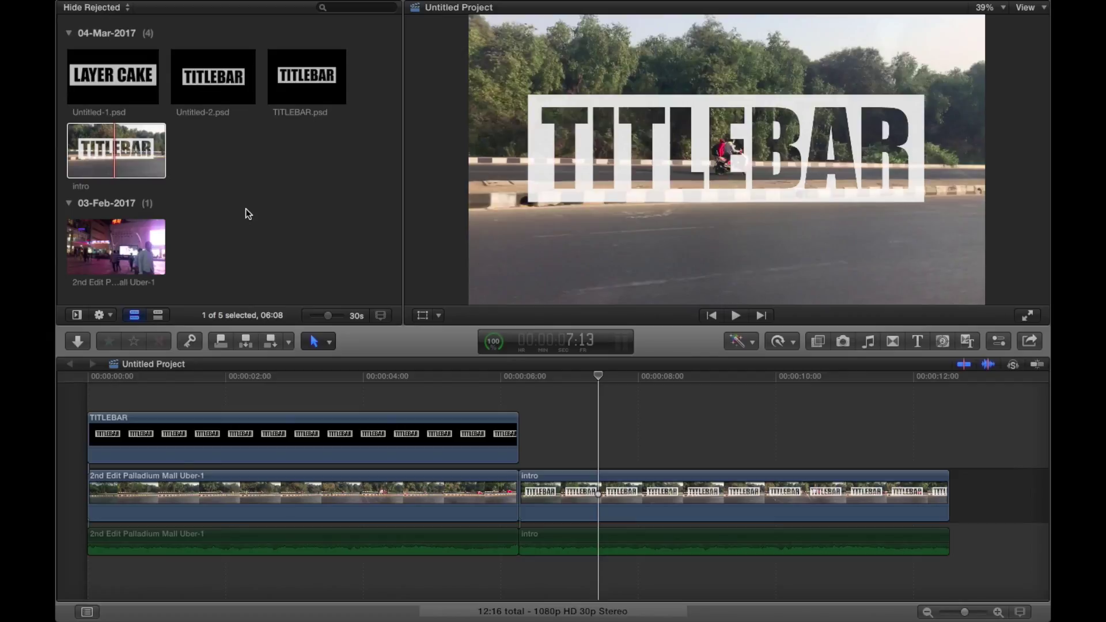
# In Media Import, browse to the home Documents folder and select title card.psd
pyautogui.press('super+i')
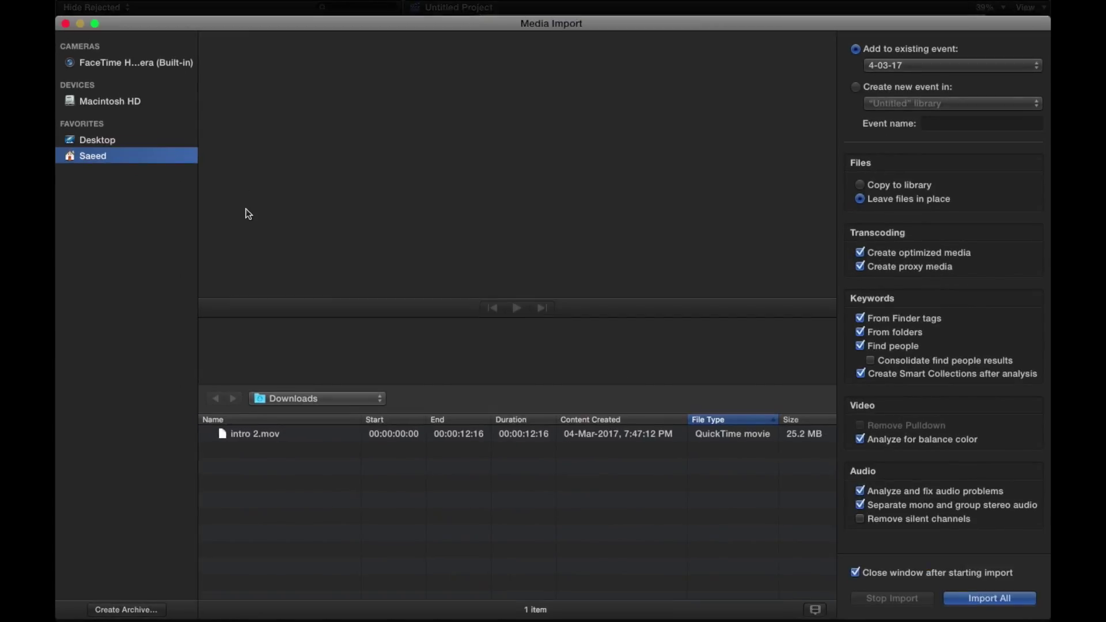
pyautogui.click(123, 144)
pyautogui.click(106, 154)
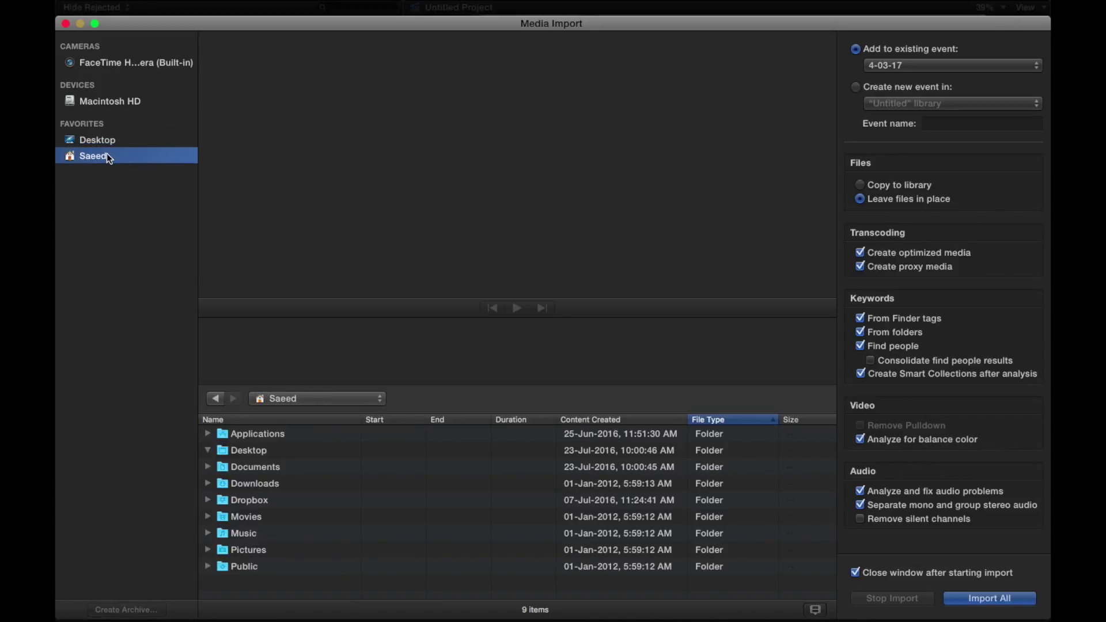
pyautogui.doubleClick(242, 465)
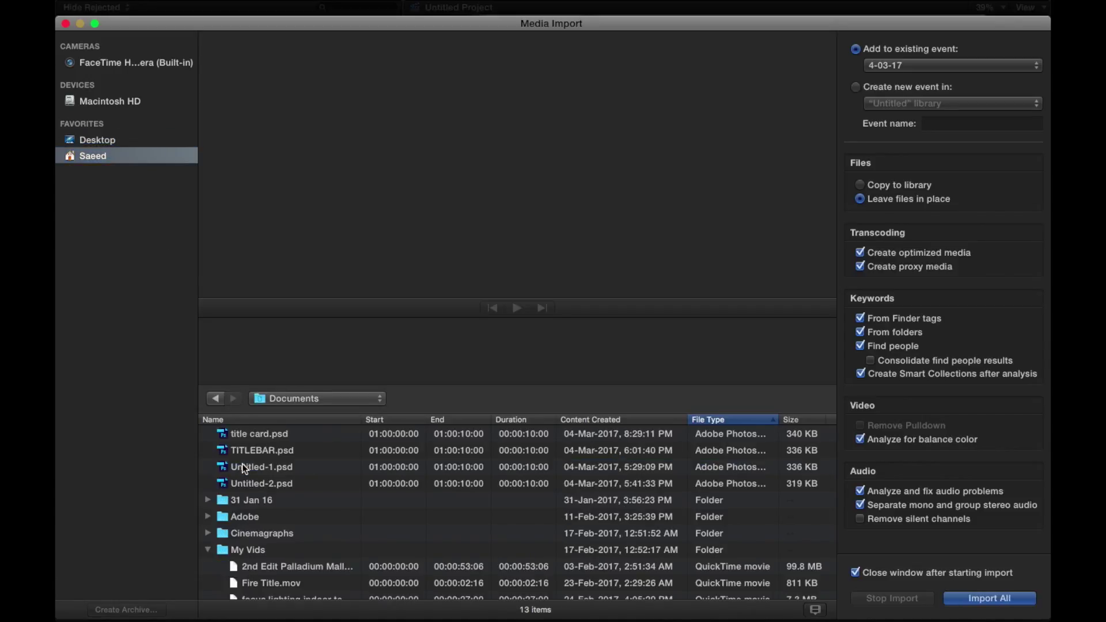
pyautogui.click(272, 441)
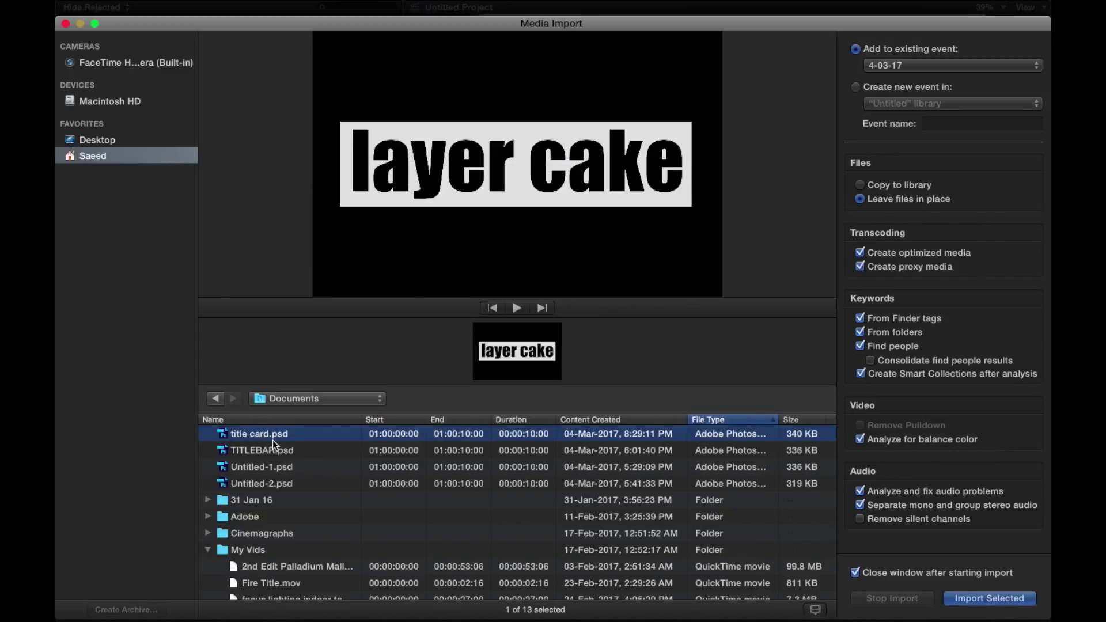
# Import title card.psd and connect it above the intro clip in the timeline
pyautogui.press('Return')
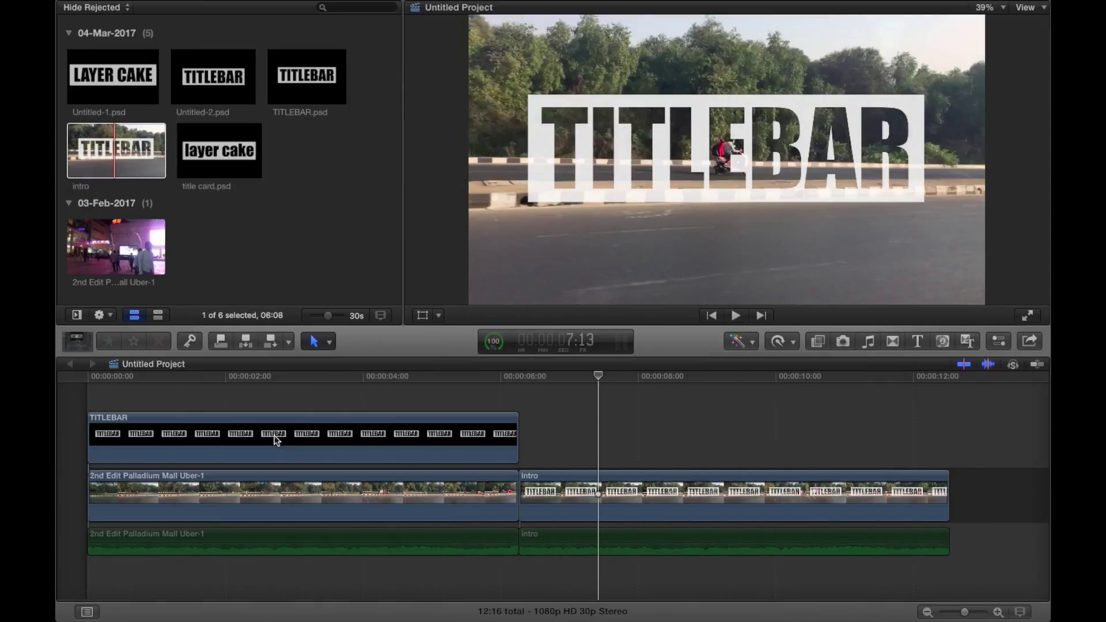
pyautogui.click(206, 153)
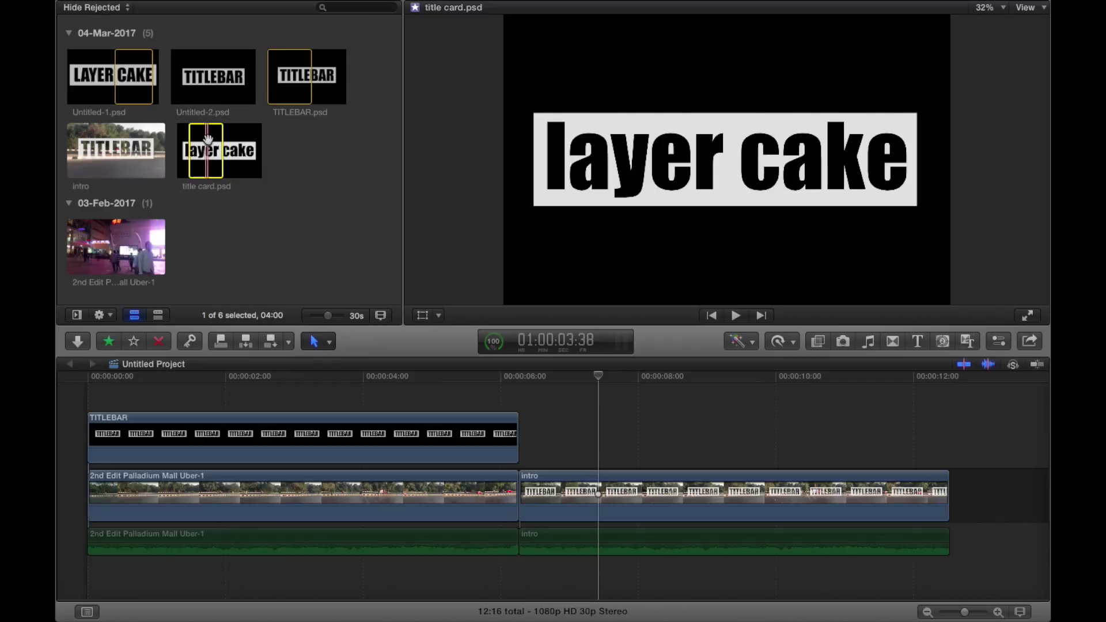
pyautogui.moveTo(203, 151); pyautogui.dragTo(547, 442)
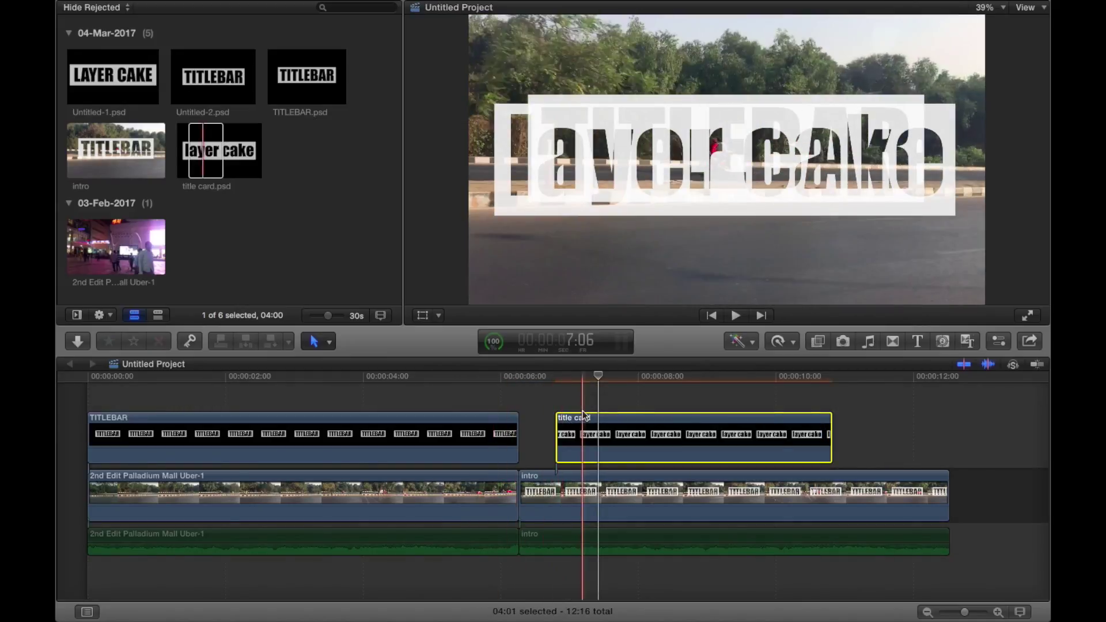
# Delete the TITLEBAR clip, move the title card to the timeline start, and play from the beginning
pyautogui.click(472, 424)
pyautogui.press('Delete')
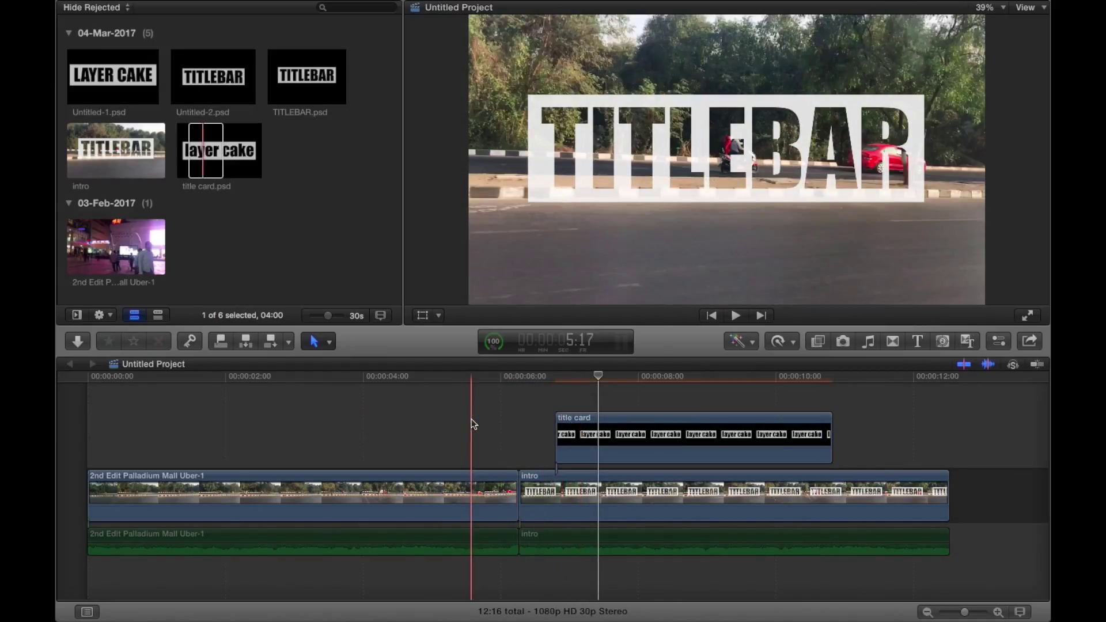
pyautogui.moveTo(593, 428); pyautogui.dragTo(57, 436)
pyautogui.click(68, 408)
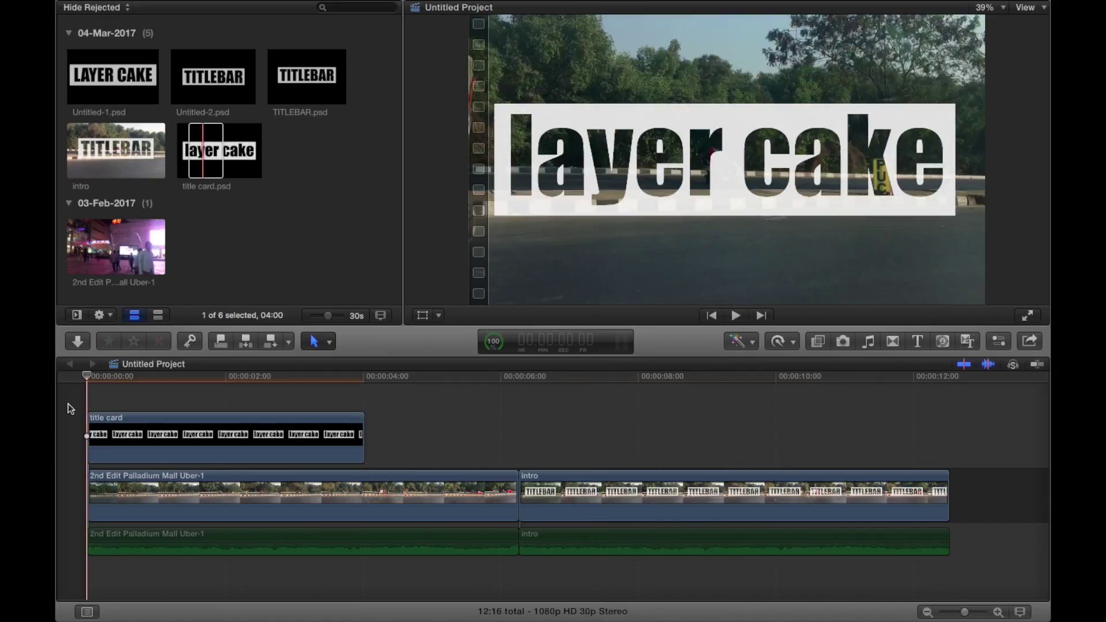
pyautogui.press('space')
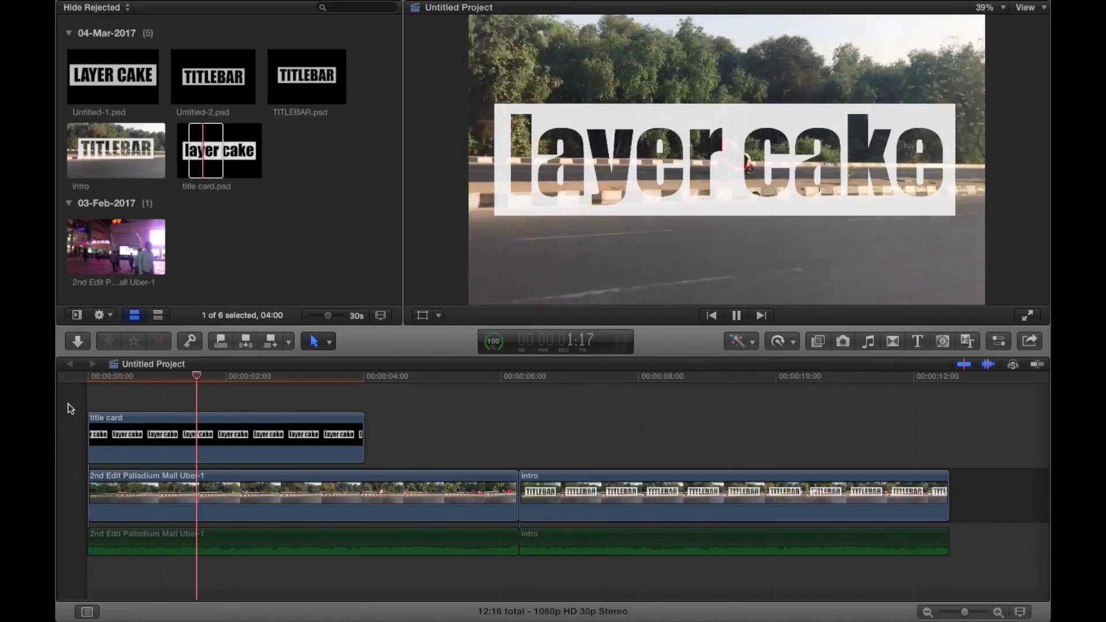